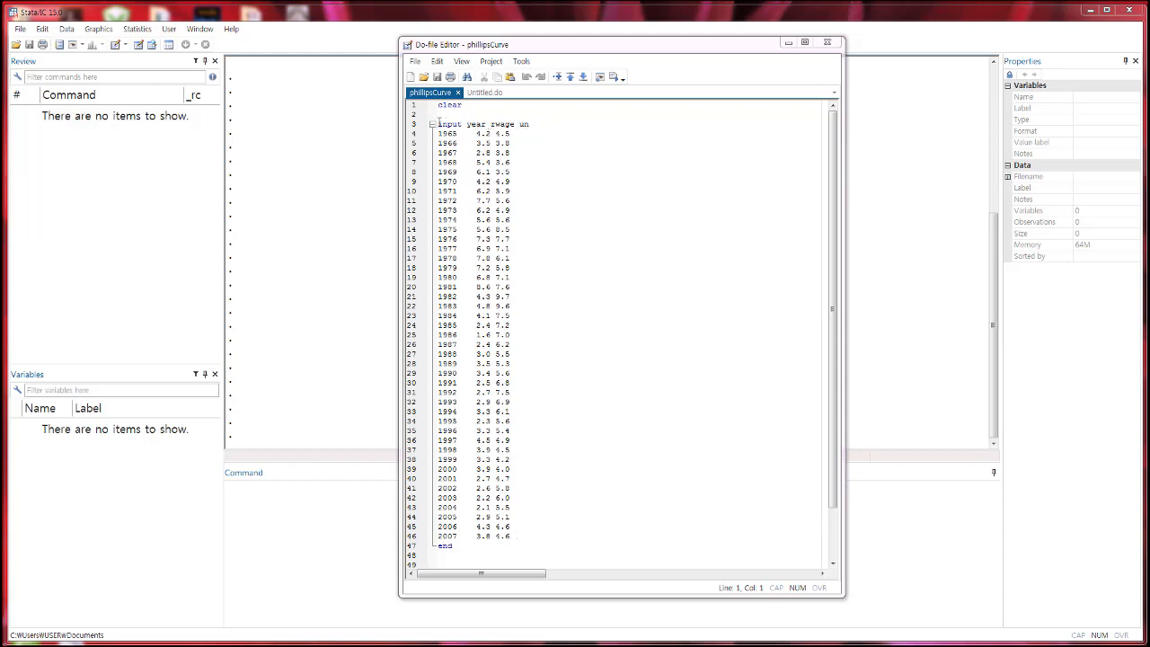
- Run the year, rwage and un data input block, then the twoway scatter and line command that plots un against rwage
drag(438, 124, 537, 547)
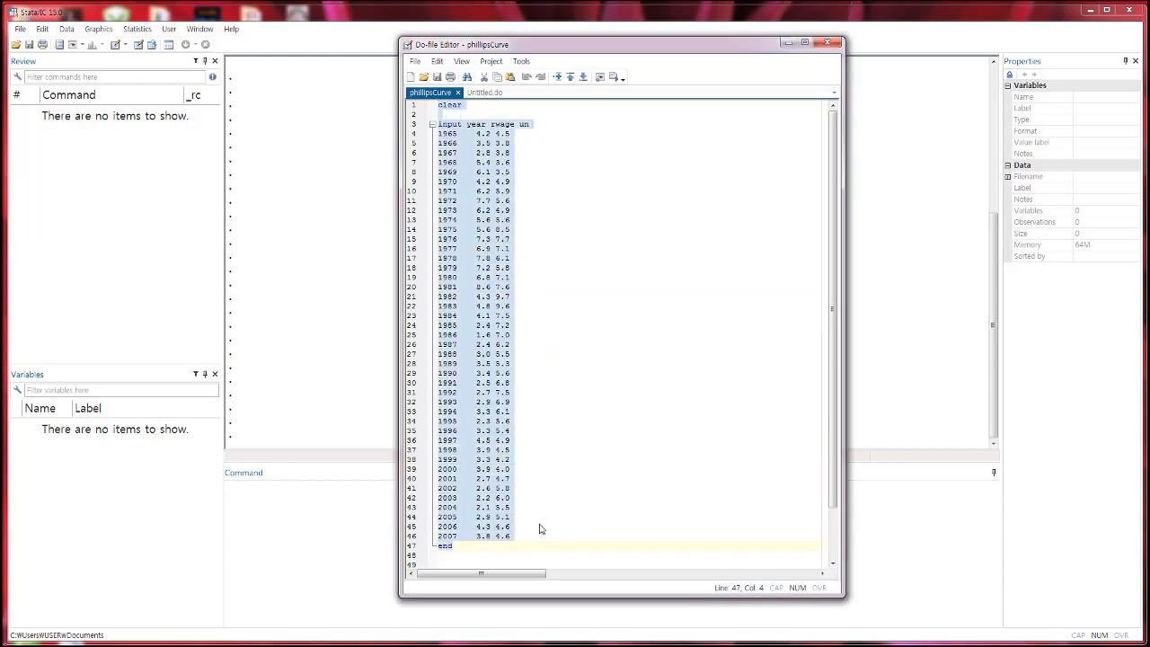
click(614, 78)
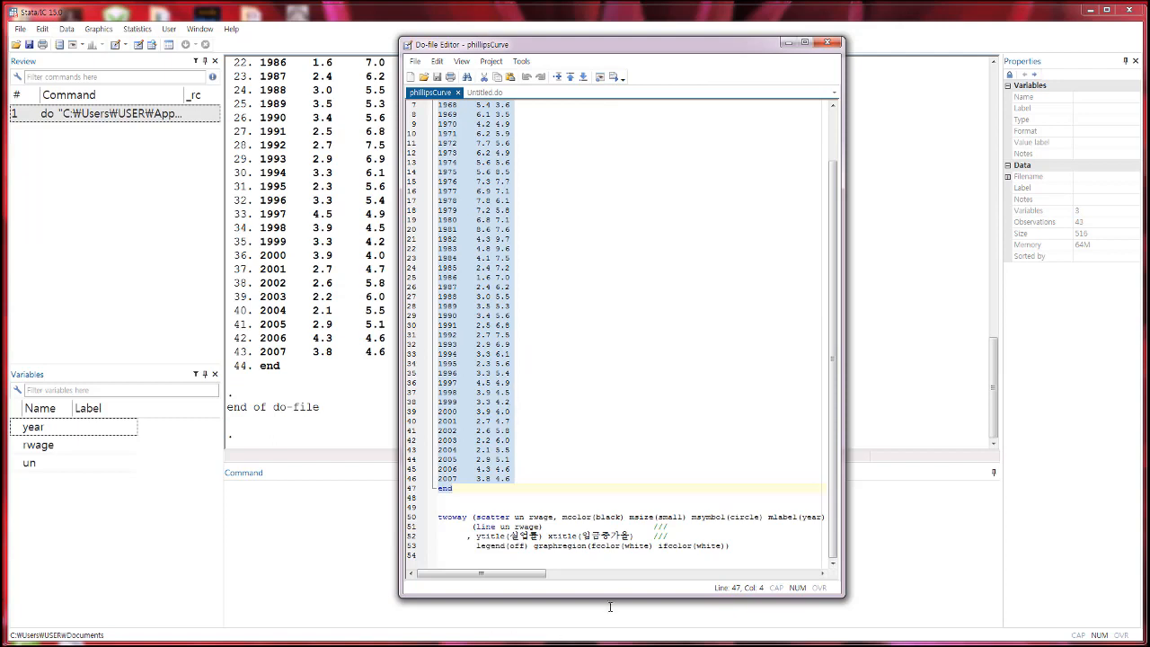
drag(741, 546, 422, 512)
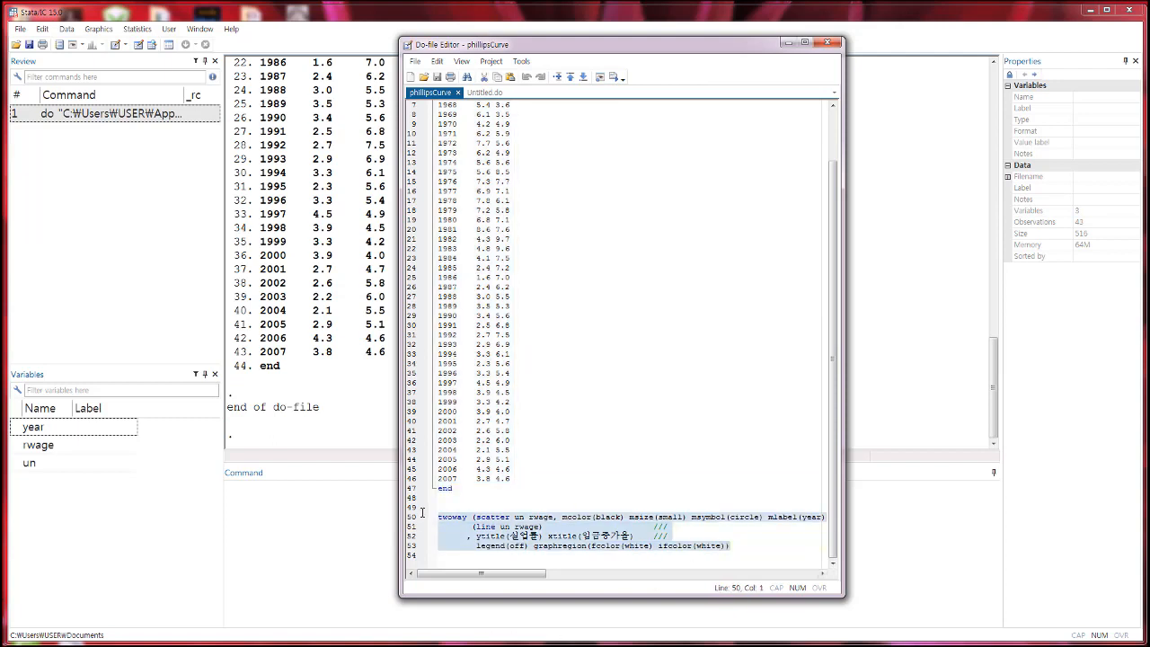
click(613, 77)
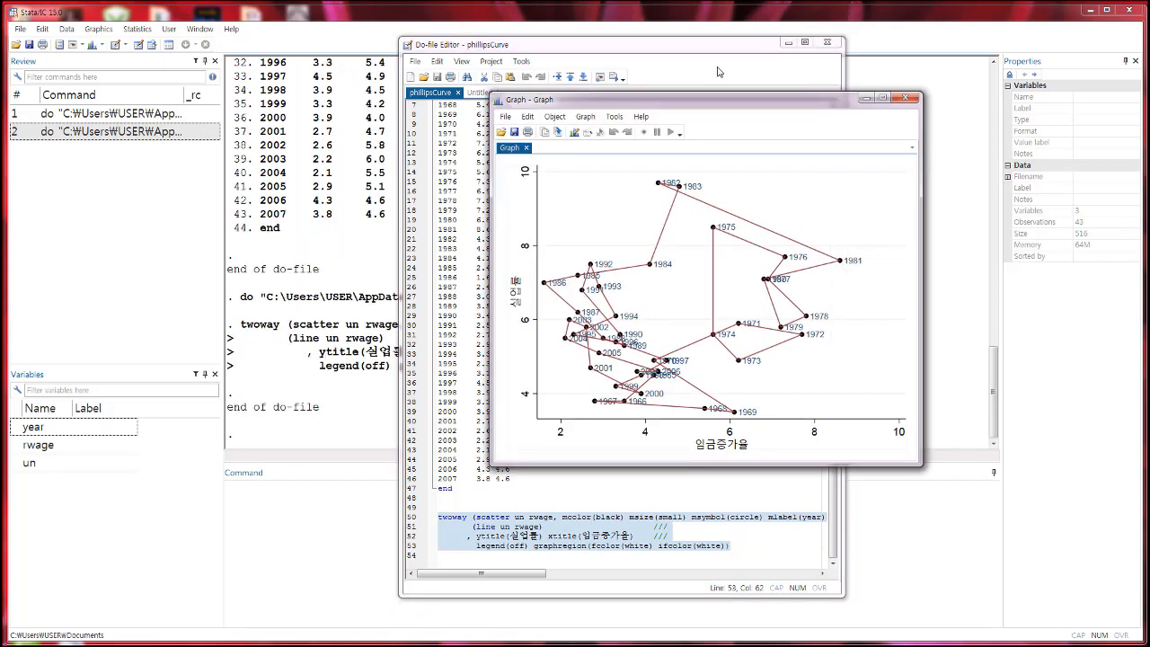
- Move the graph window clear of the do-file editor and copy the graph
drag(703, 101, 492, 112)
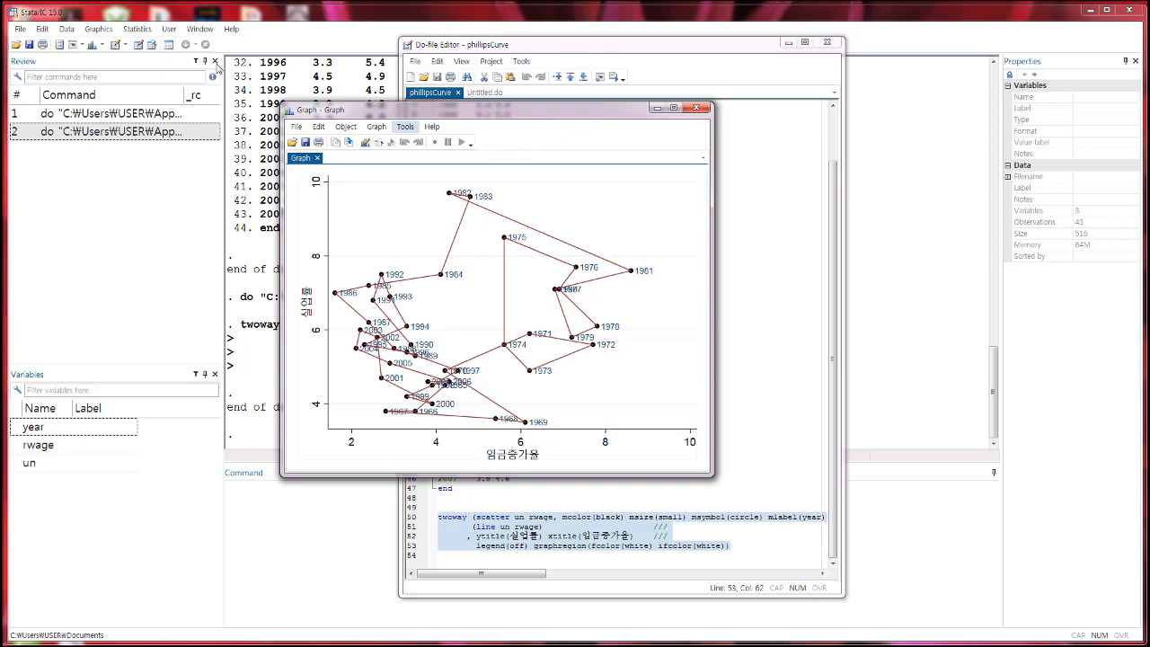
right_click(303, 447)
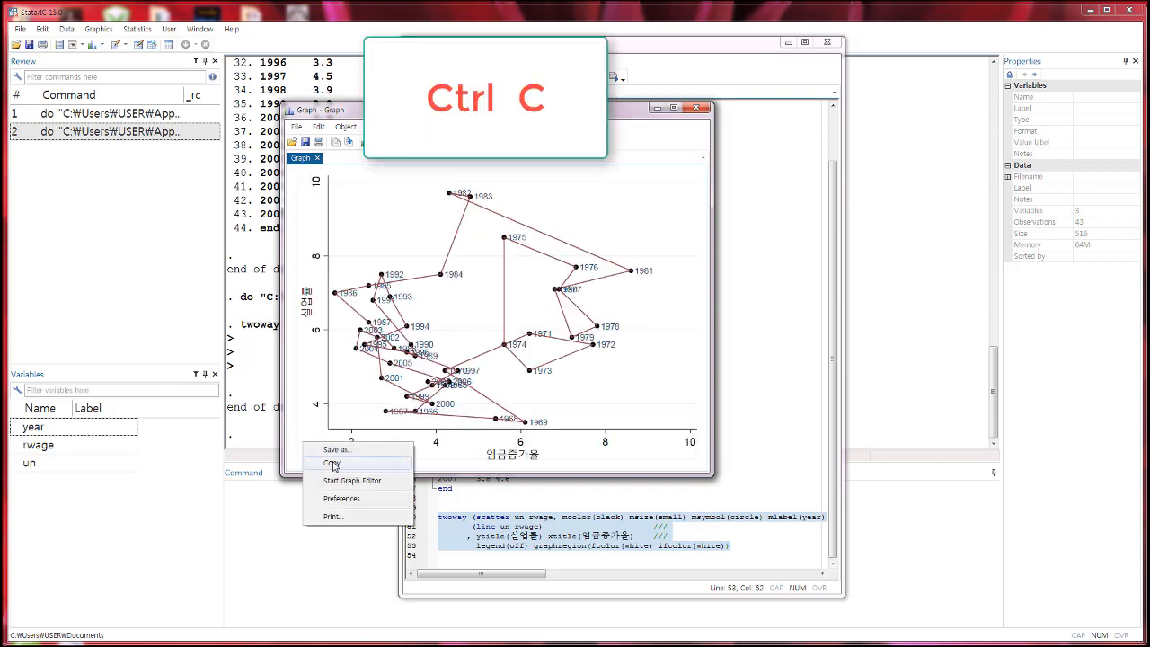
click(331, 463)
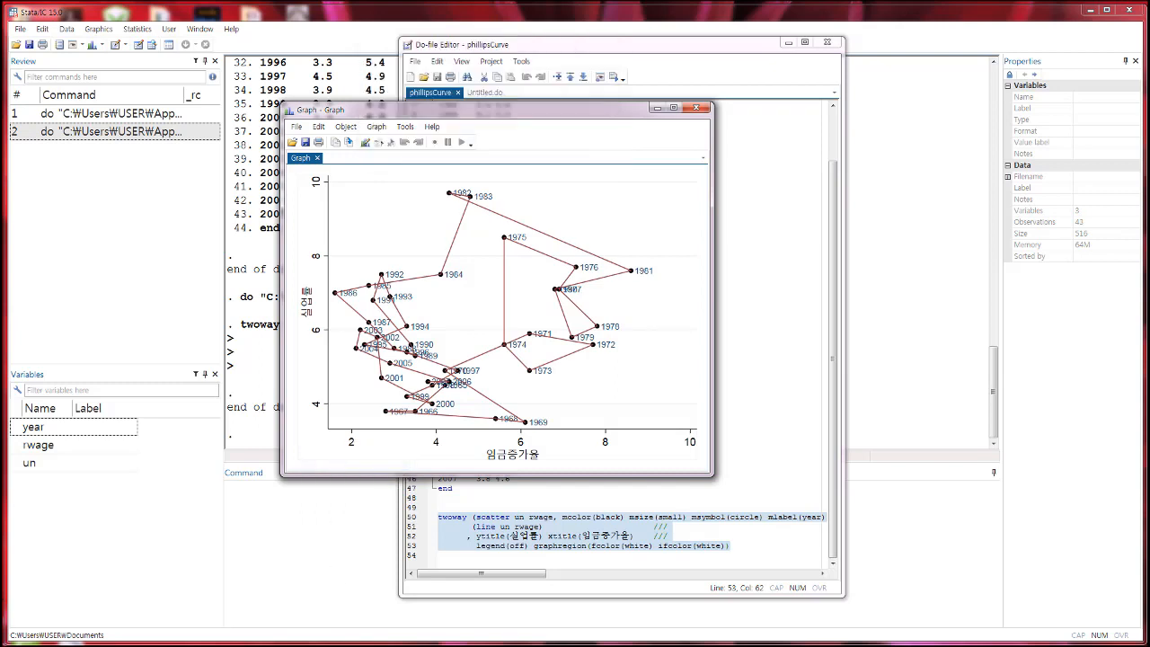
- Switch to PowerPoint, paste the Stata graph onto slide 6 as an enhanced metafile picture, and enlarge it on the slide
click(232, 620)
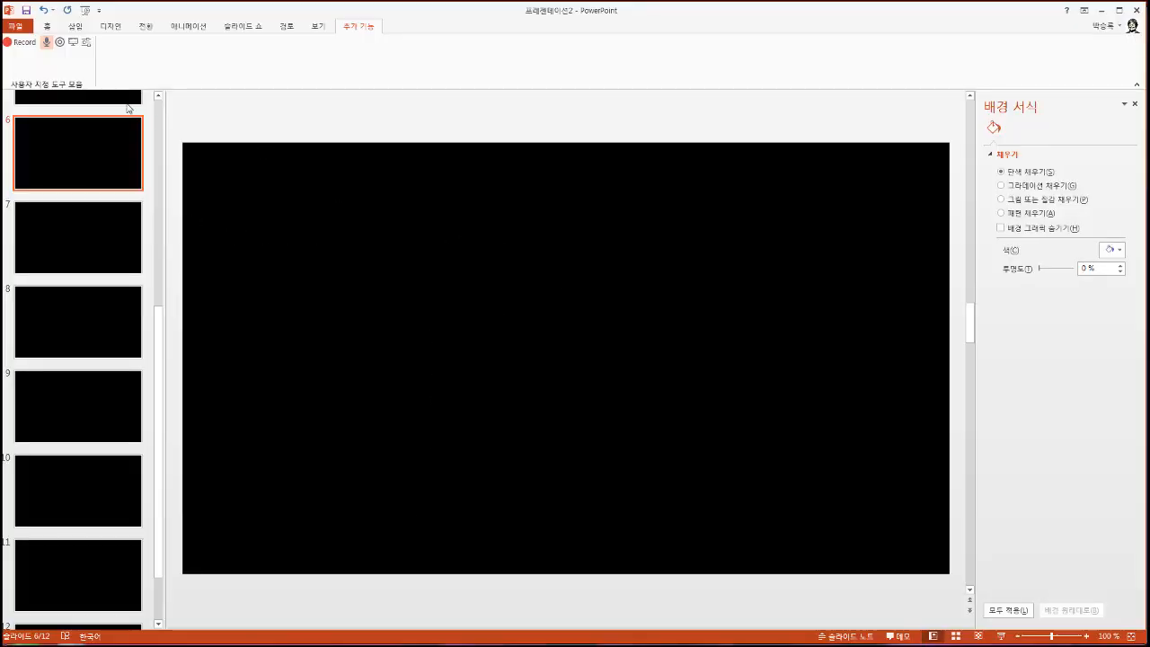
click(47, 28)
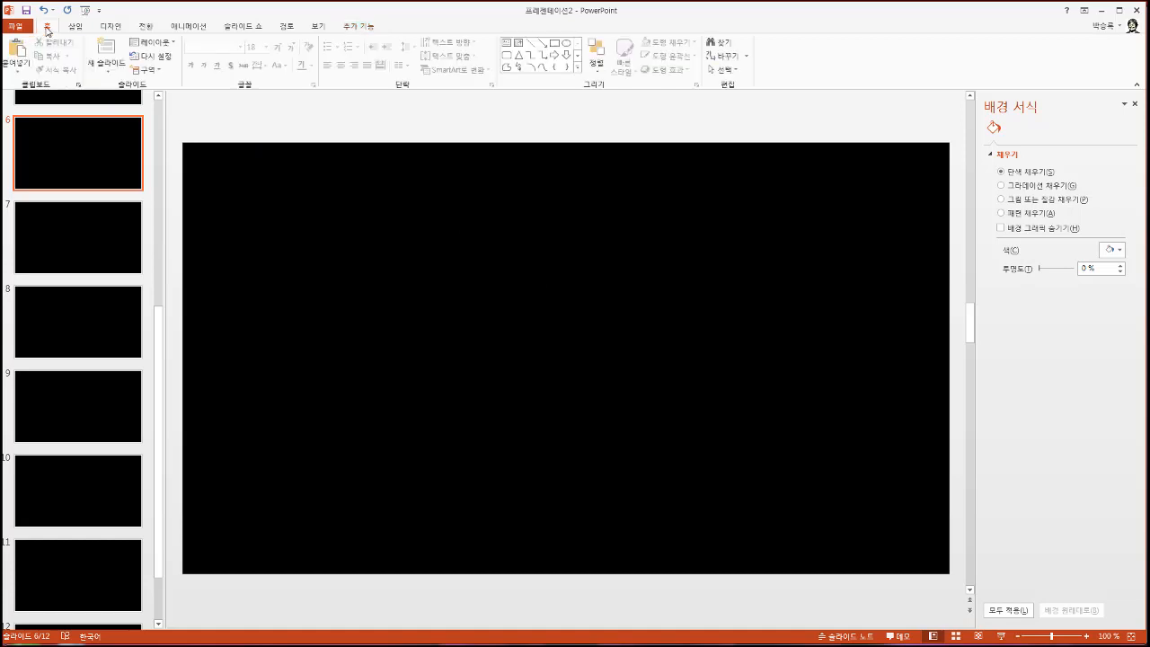
click(15, 72)
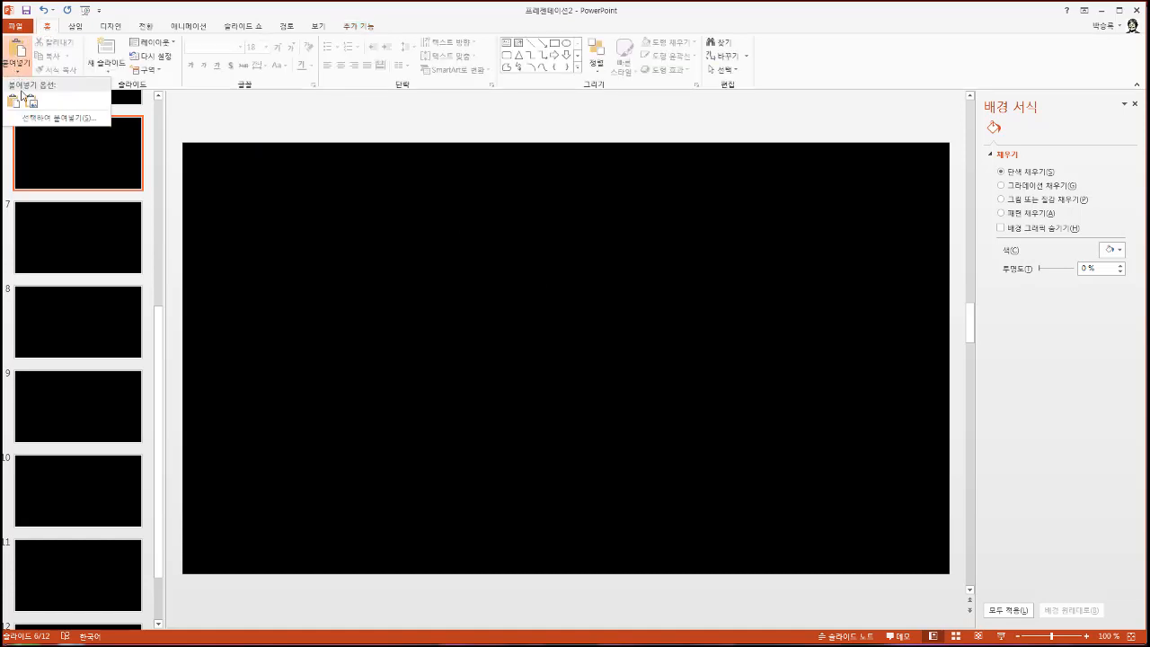
click(39, 120)
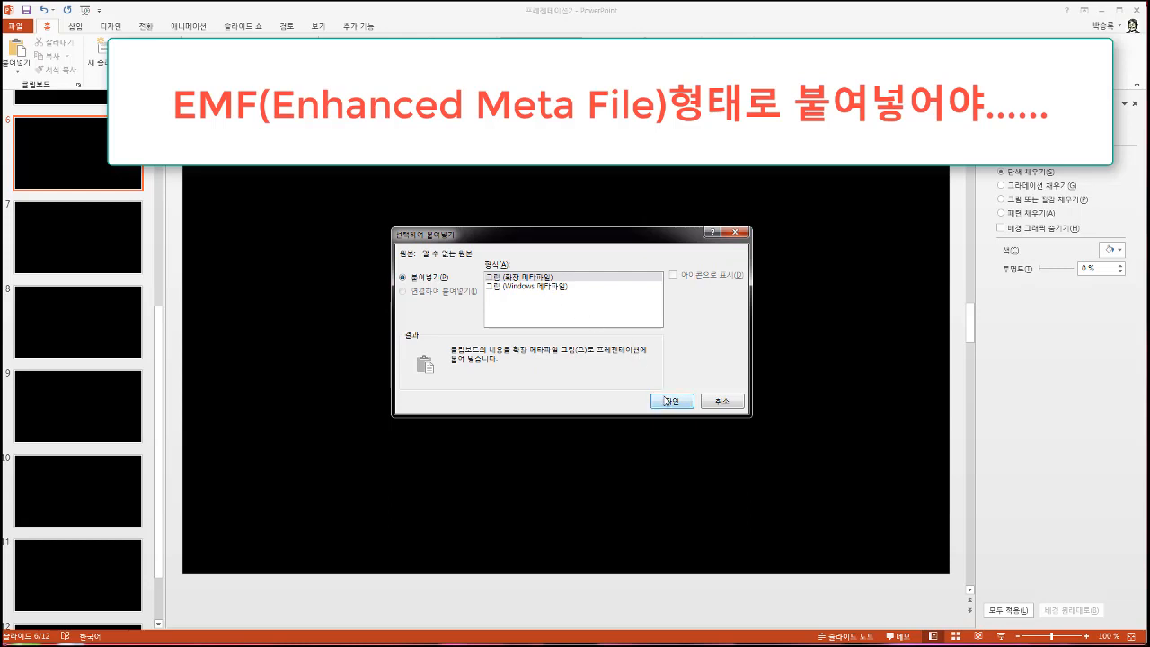
click(668, 402)
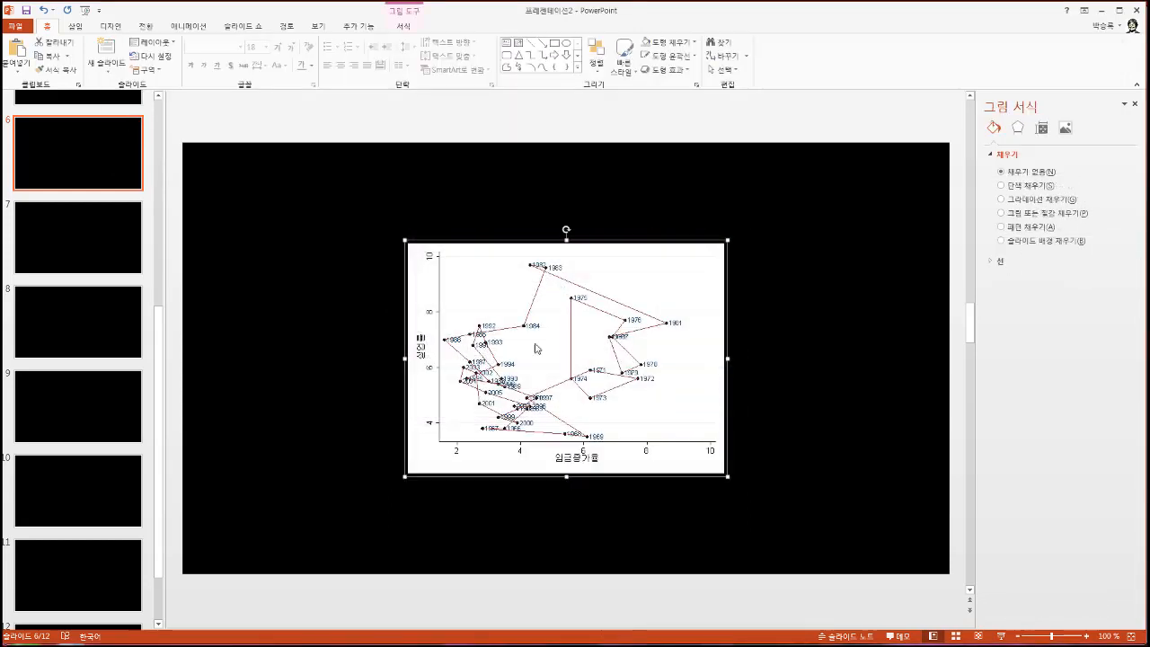
drag(405, 240, 332, 188)
drag(727, 475, 789, 509)
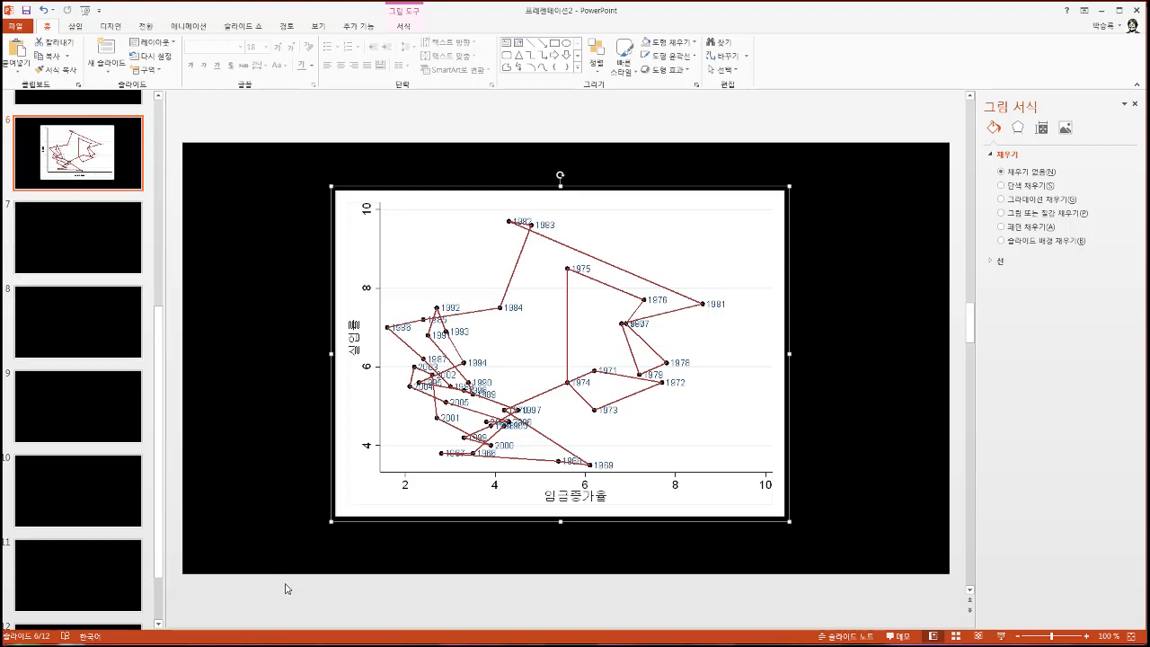
- Switch to Excel and review the year, rwage and un data in A1:C44 of the 미국의 필립스 곡선 sheet
click(1103, 10)
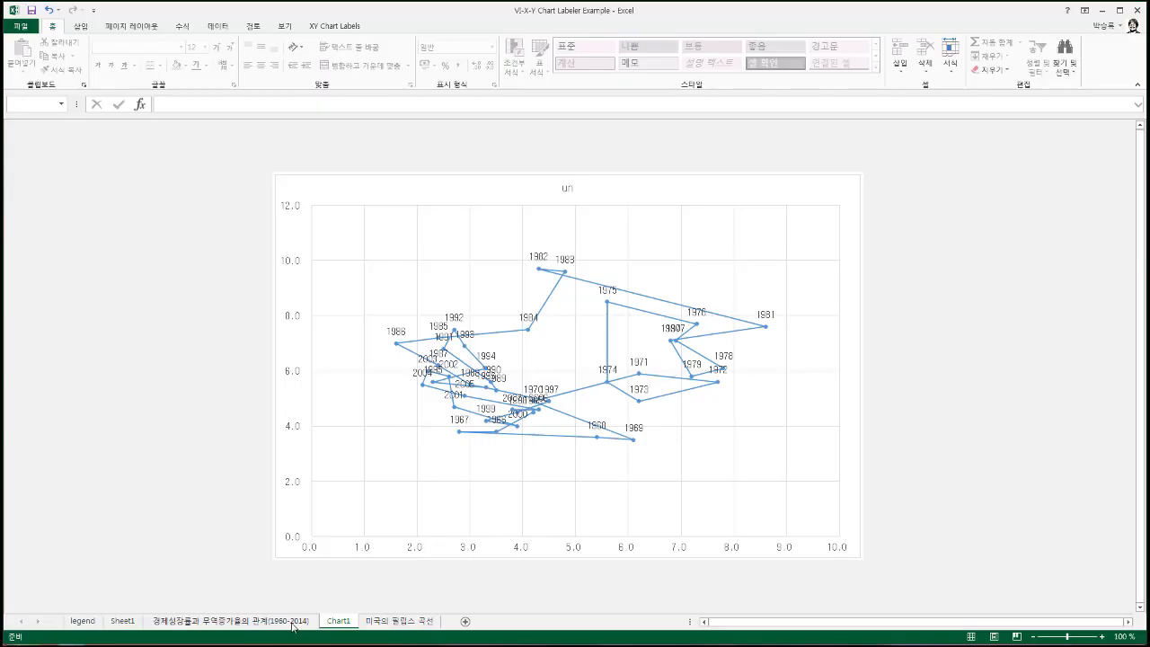
click(384, 626)
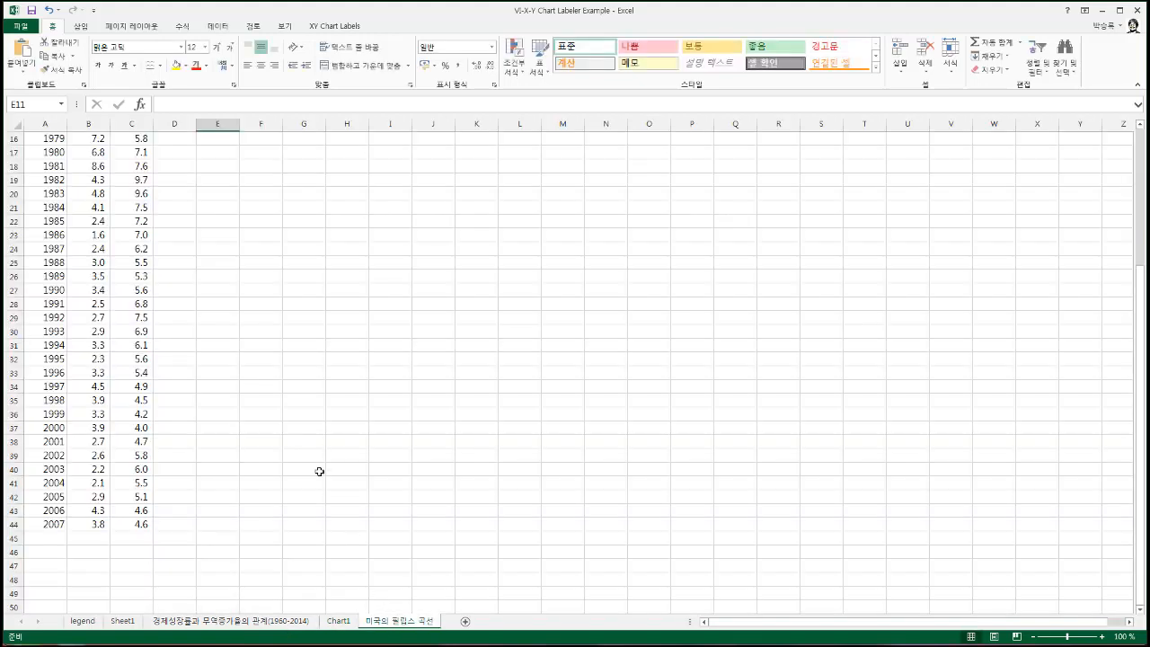
scroll(135, 302, up, 5)
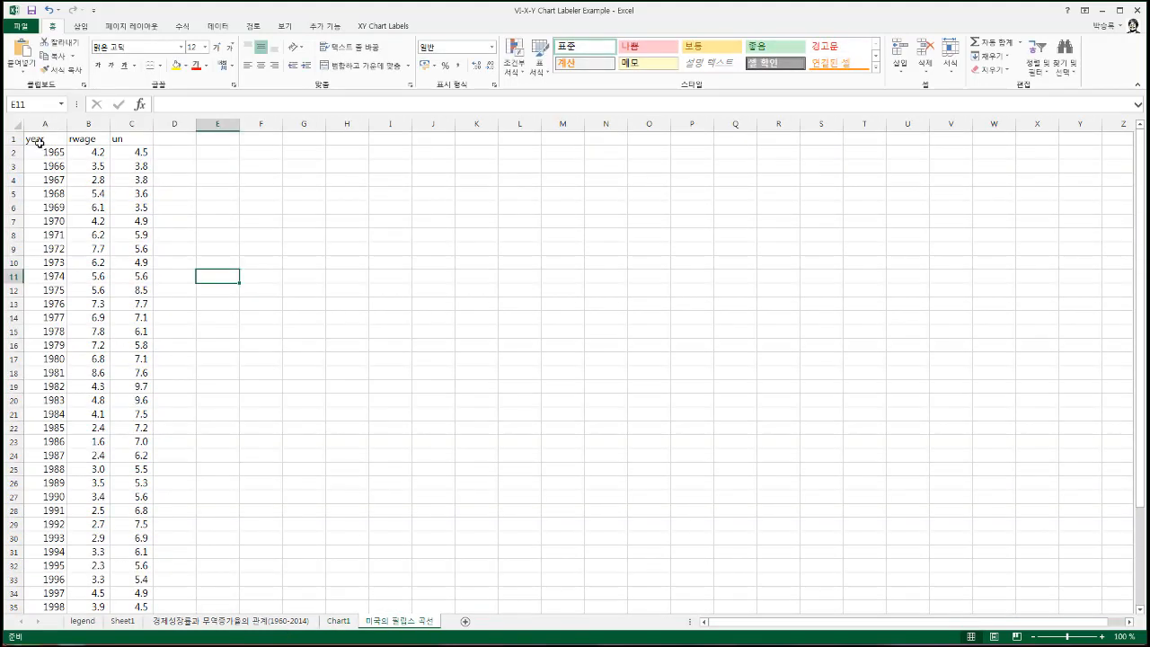
drag(38, 143, 144, 591)
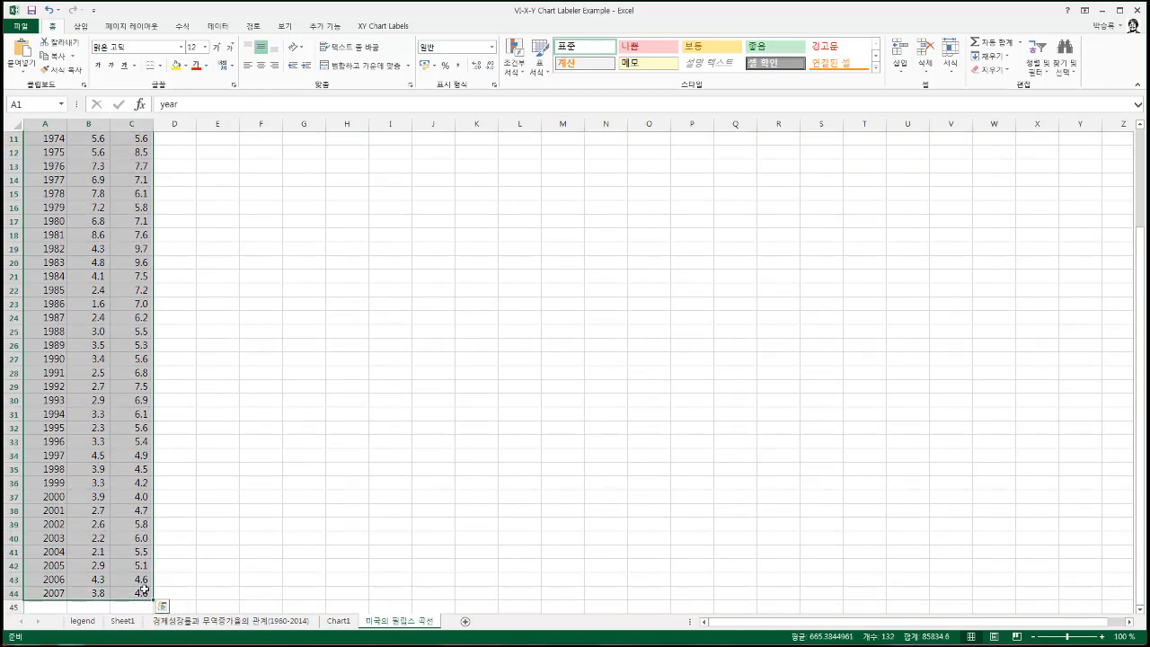
- Copy the scatter chart from the Chart1 sheet
click(339, 620)
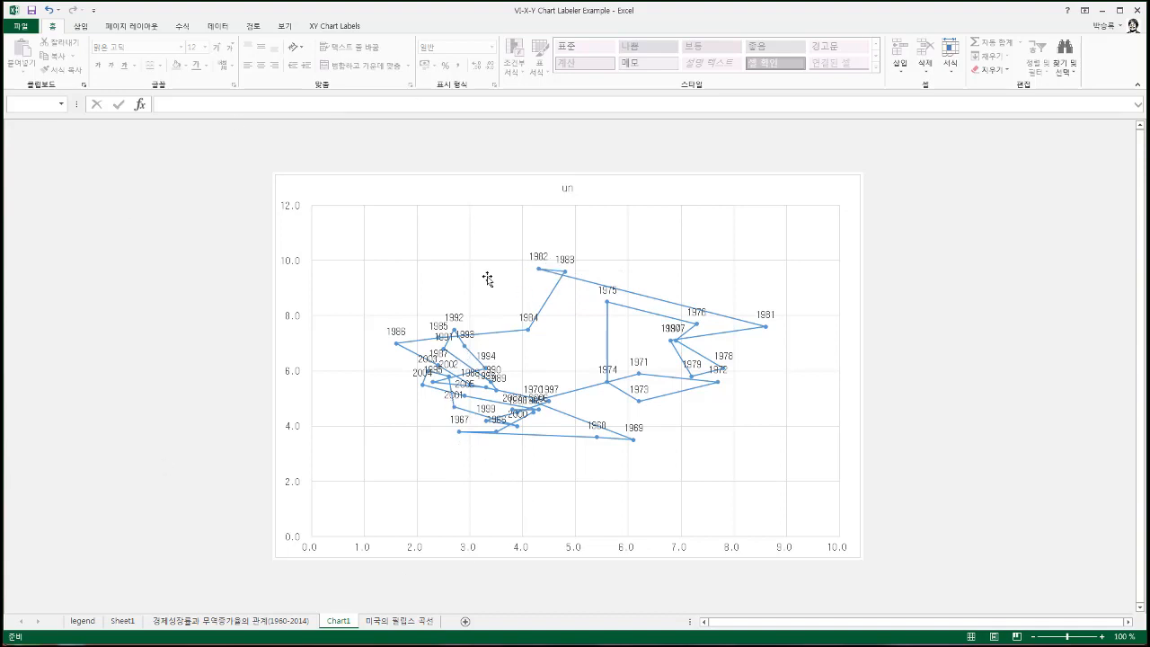
click(286, 556)
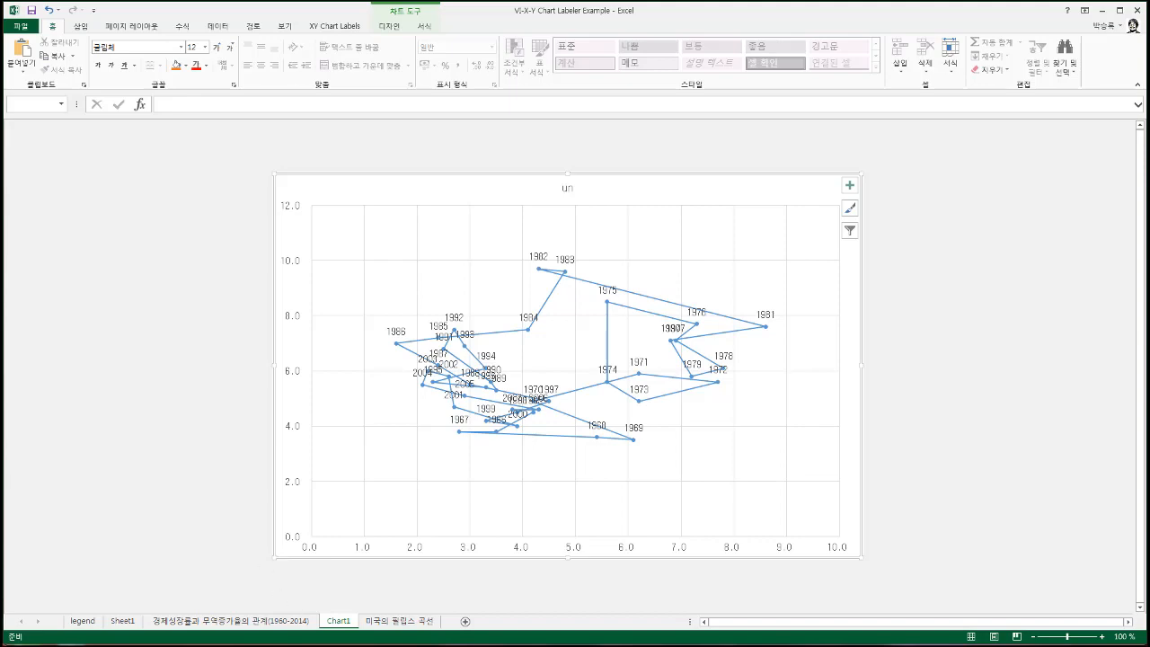
- Switch to PowerPoint, paste the Excel chart onto slide 7 as a Windows metafile picture, and resize and reposition it on the slide
click(167, 645)
click(232, 626)
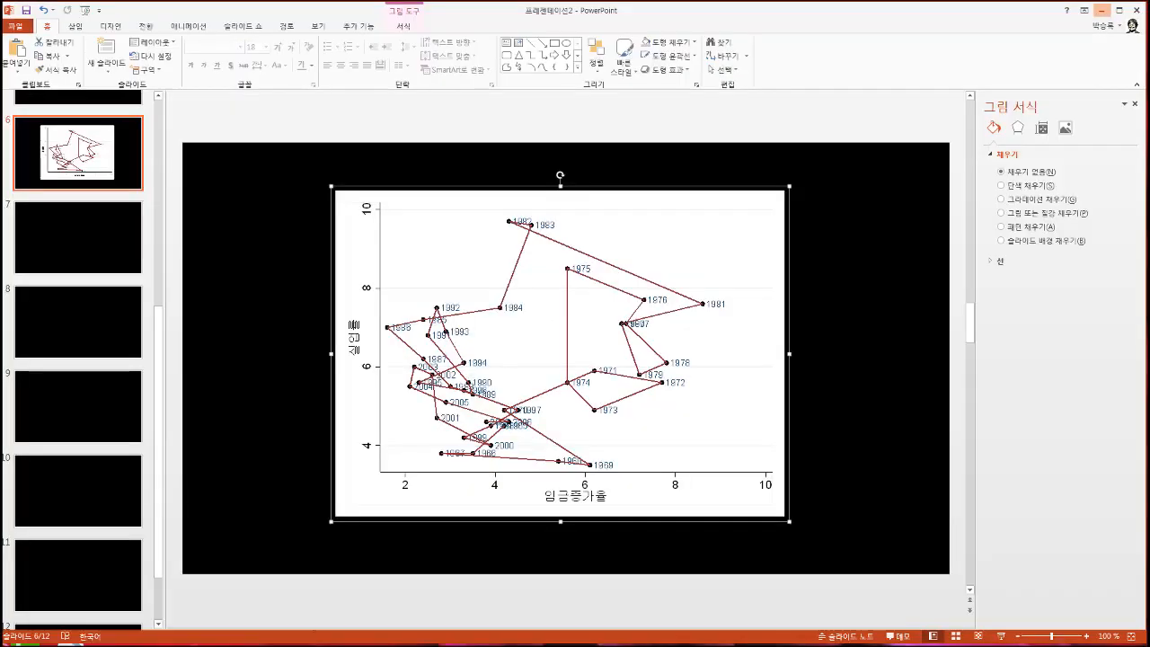
click(84, 226)
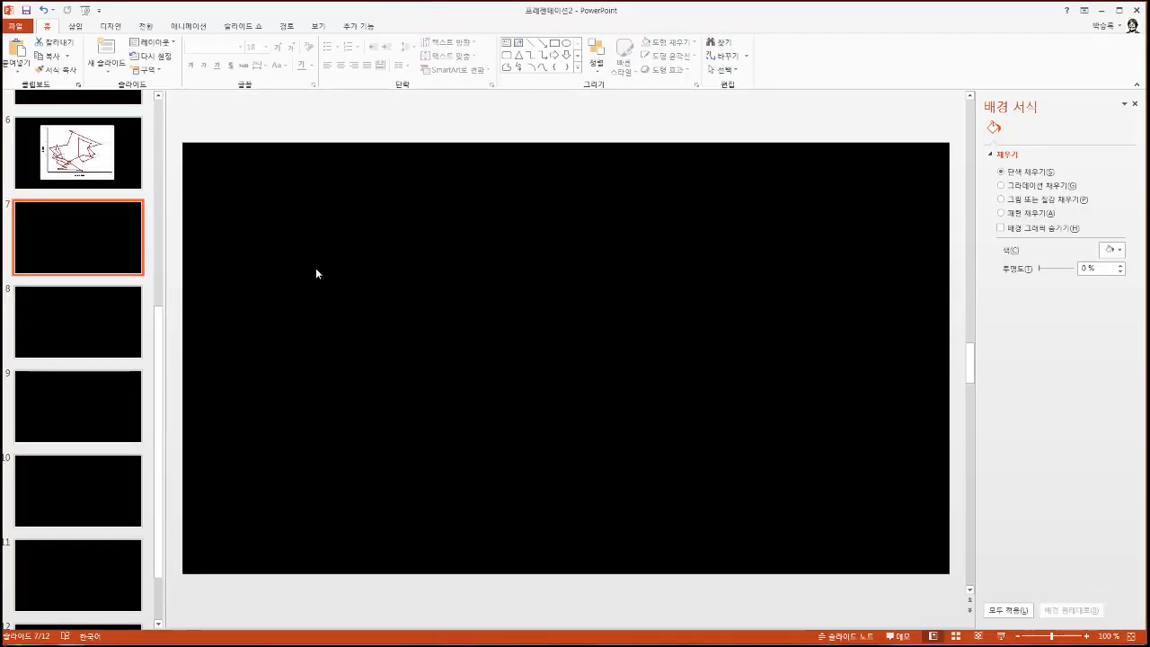
click(17, 66)
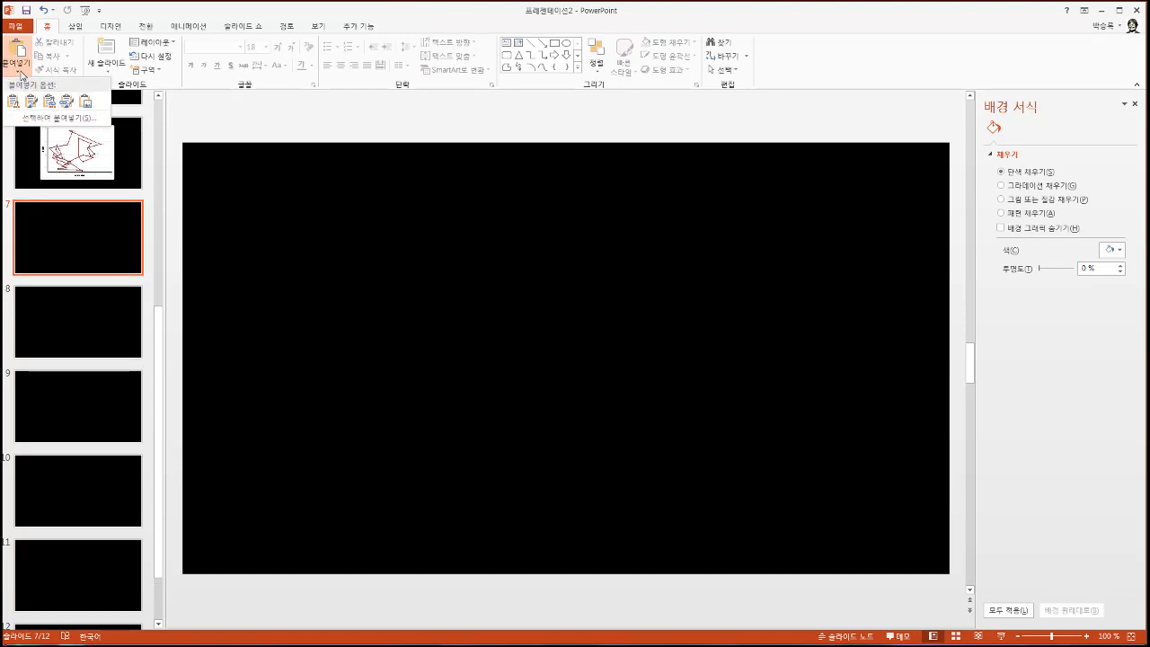
click(32, 118)
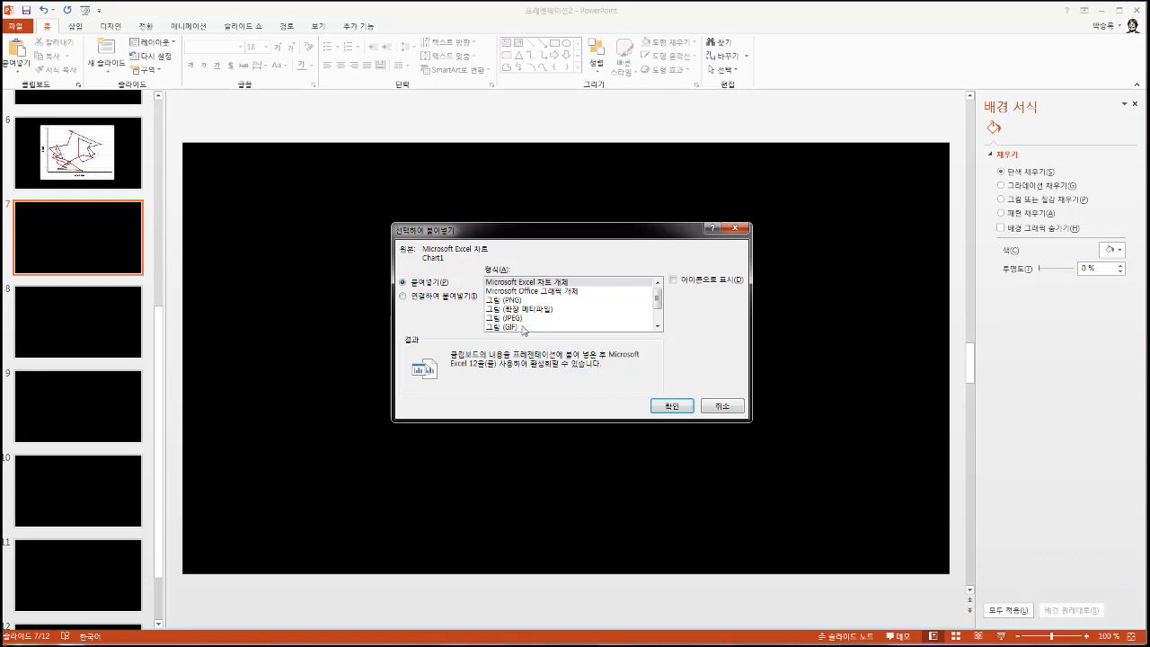
scroll(533, 317, down, 1)
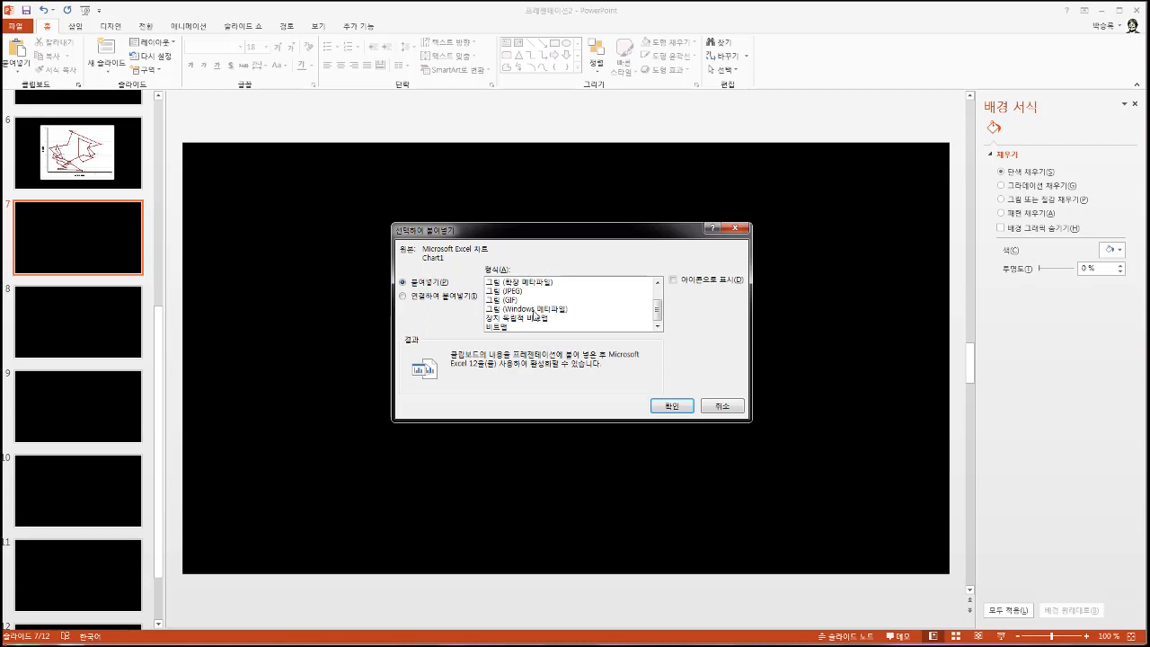
click(534, 310)
click(671, 407)
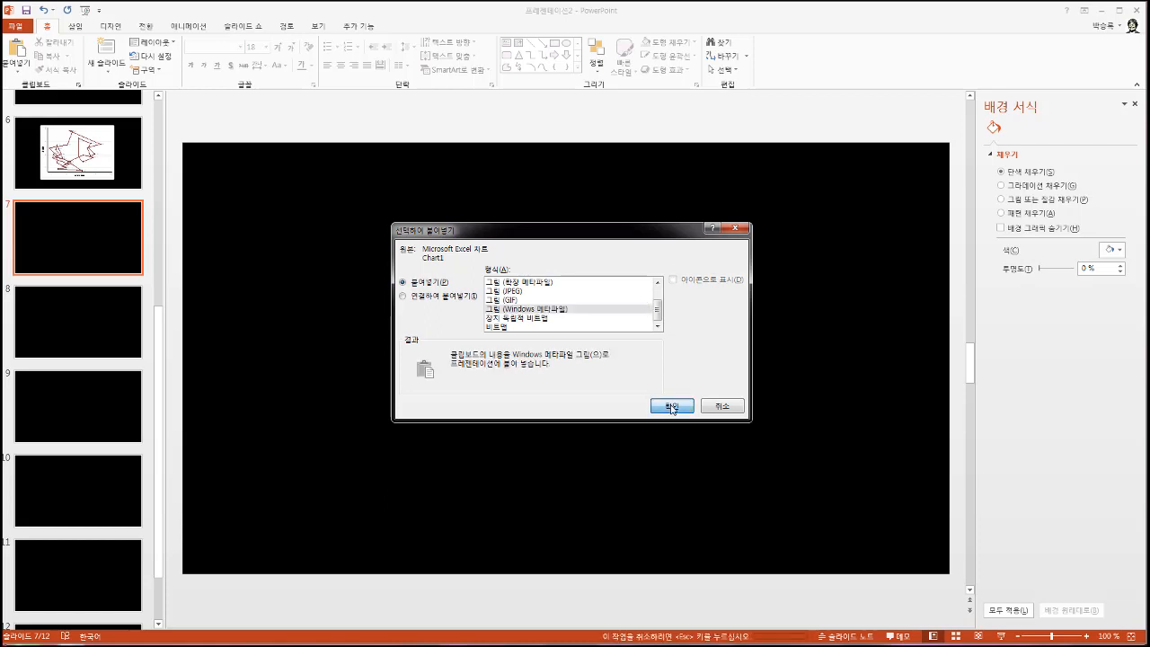
drag(273, 166, 316, 206)
drag(390, 241, 379, 228)
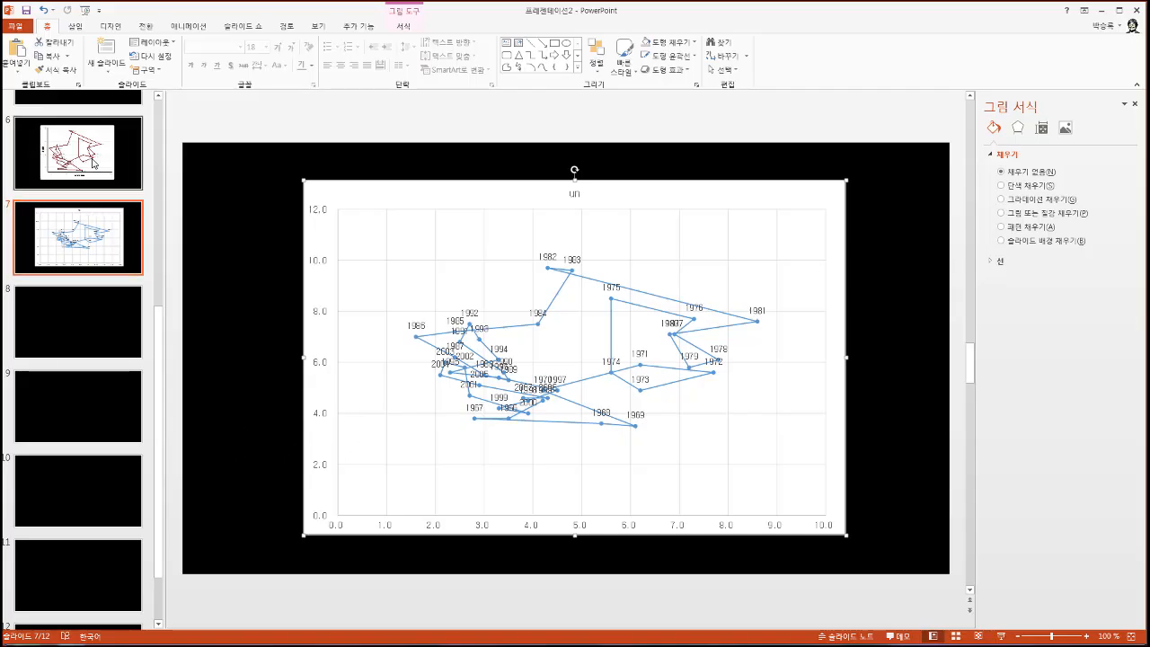
- Return to slide 6, which holds the Stata graph
click(131, 158)
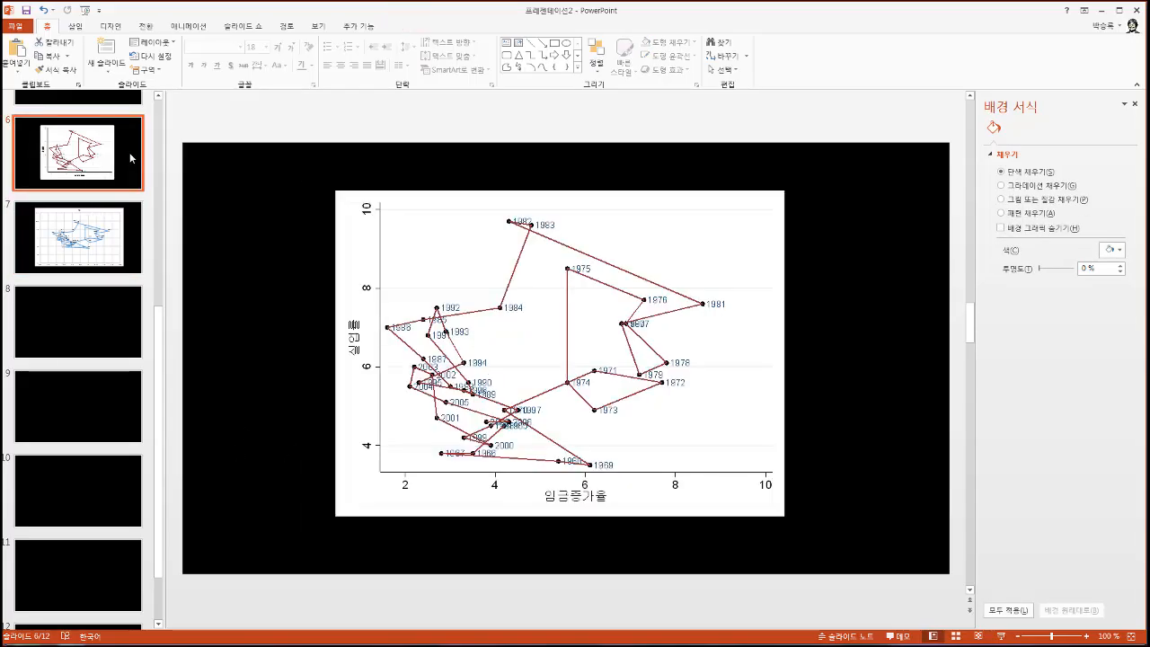